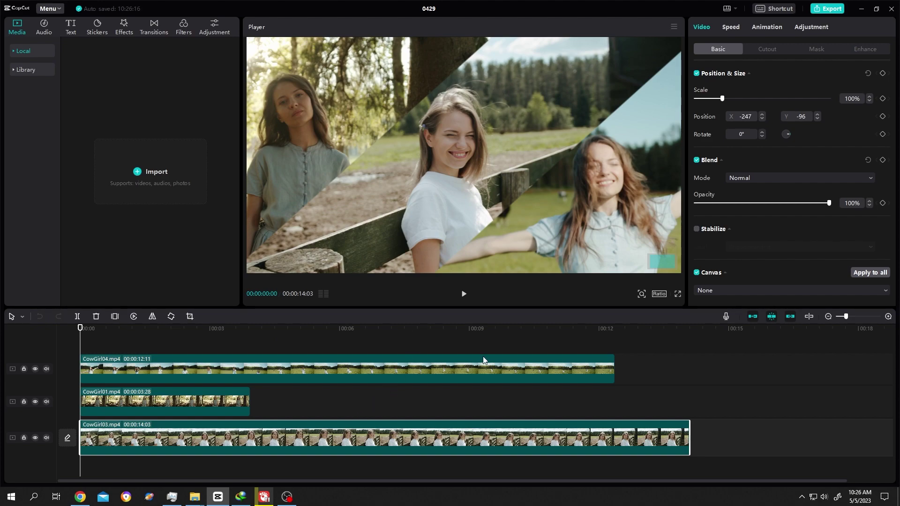
# Step: Open the CowGirl03 clip's adjustment settings and check its LUT Name list, which offers only None
pyautogui.click(812, 27)
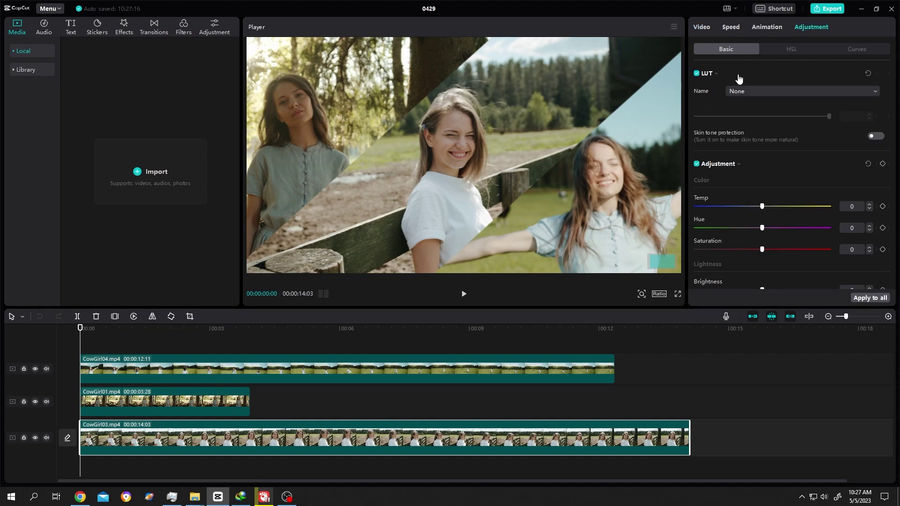
pyautogui.click(876, 92)
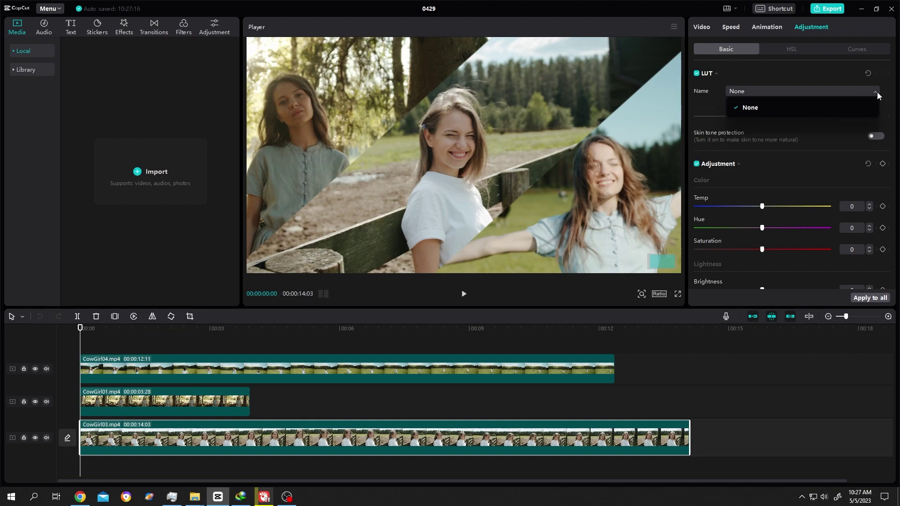
pyautogui.click(877, 92)
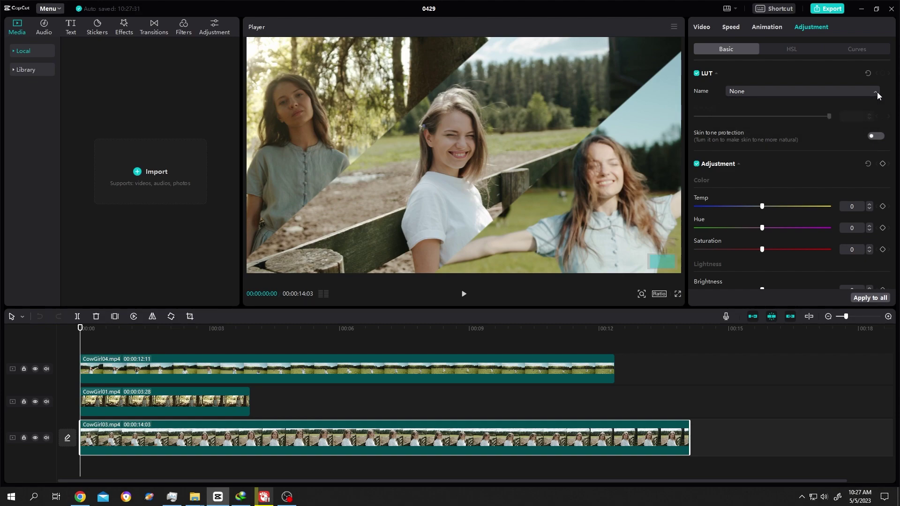
# Step: Open the LUT section of CapCut's adjustment library
pyautogui.click(218, 29)
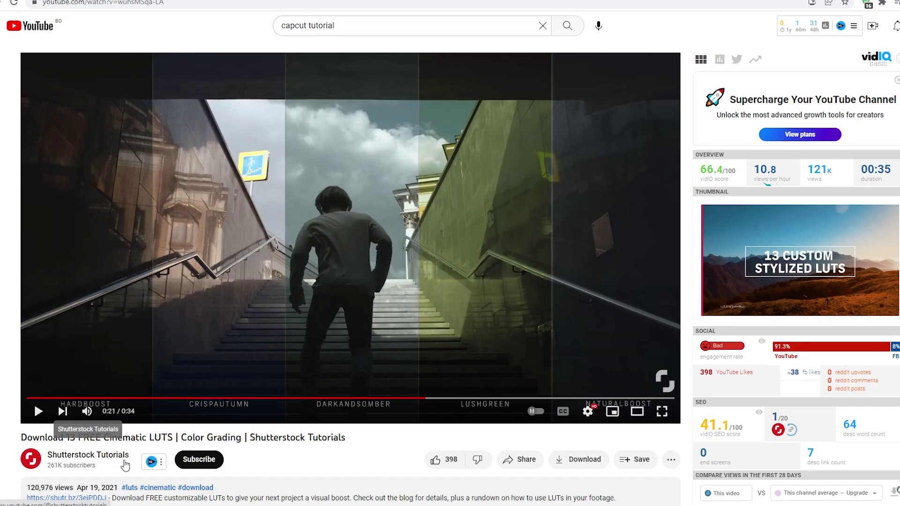
pyautogui.scroll(-1, 246, 454)
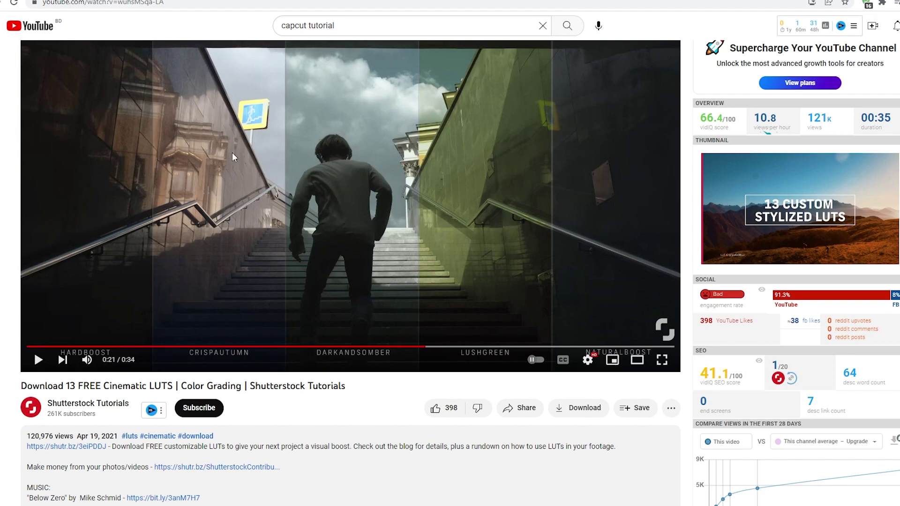
pyautogui.scroll(-2, 412, 233)
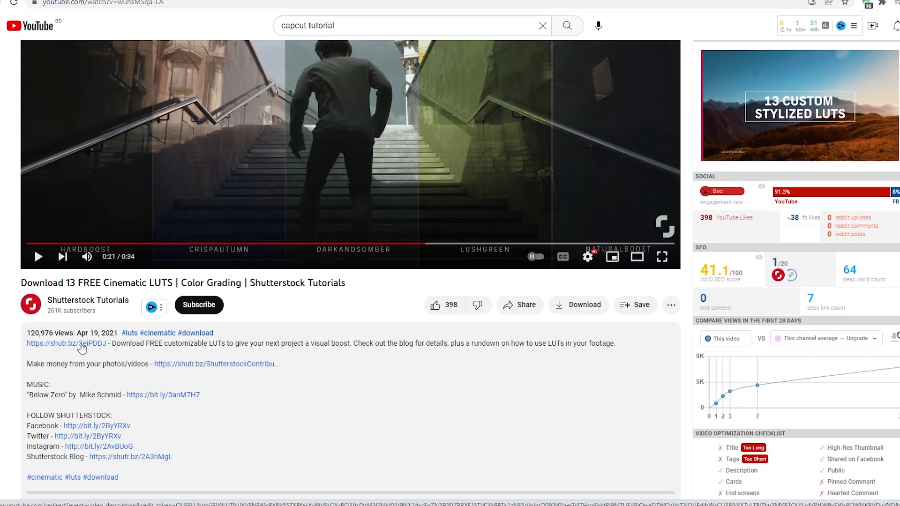
# Step: Follow the Shutterstock free LUTs blog link and select the 13 downloaded .cube files
pyautogui.rightClick(80, 344)
pyautogui.click(97, 351)
pyautogui.scroll(-10, 633, 227)
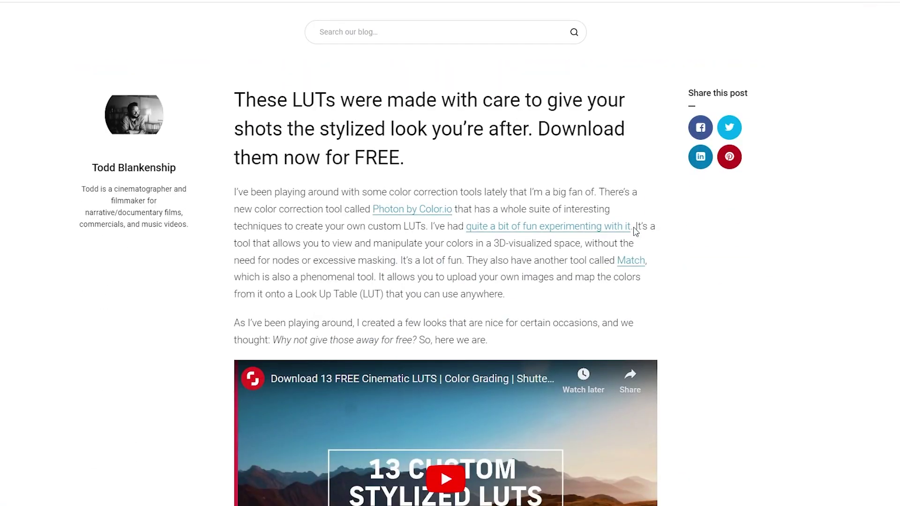
pyautogui.scroll(-5, 636, 227)
pyautogui.scroll(-1, 648, 232)
pyautogui.scroll(1, 647, 231)
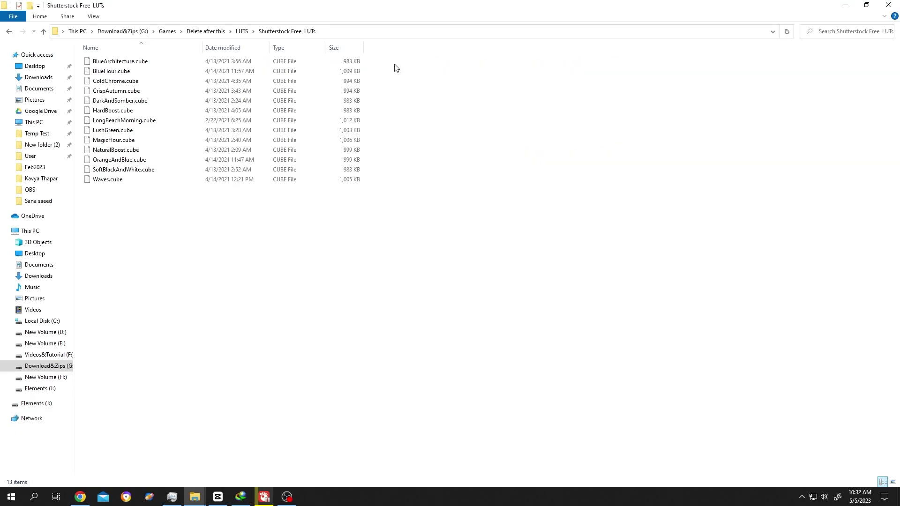
pyautogui.moveTo(397, 60)
pyautogui.mouseDown()
pyautogui.moveTo(149, 131)
pyautogui.moveTo(112, 195)
pyautogui.mouseUp()
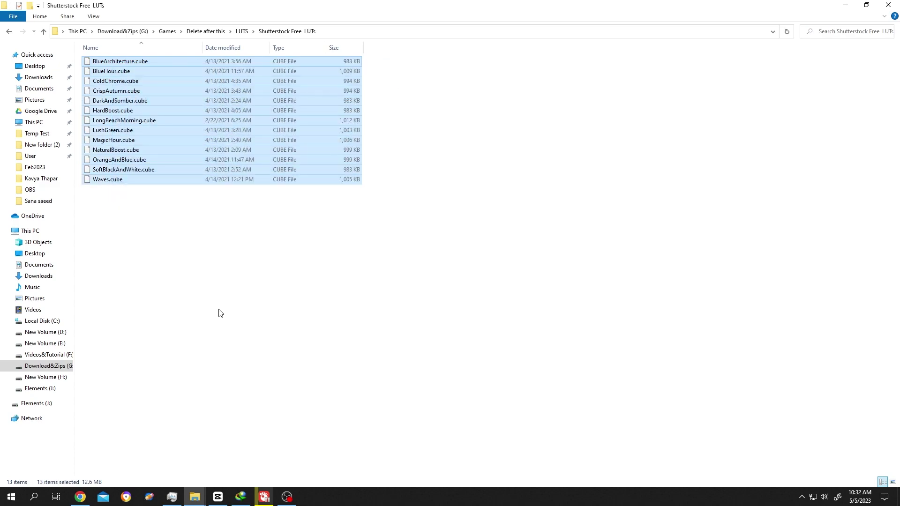
# Step: Import all 13 .cube files from the Shutterstock Free LUTs folder as CapCut LUTs
pyautogui.click(217, 498)
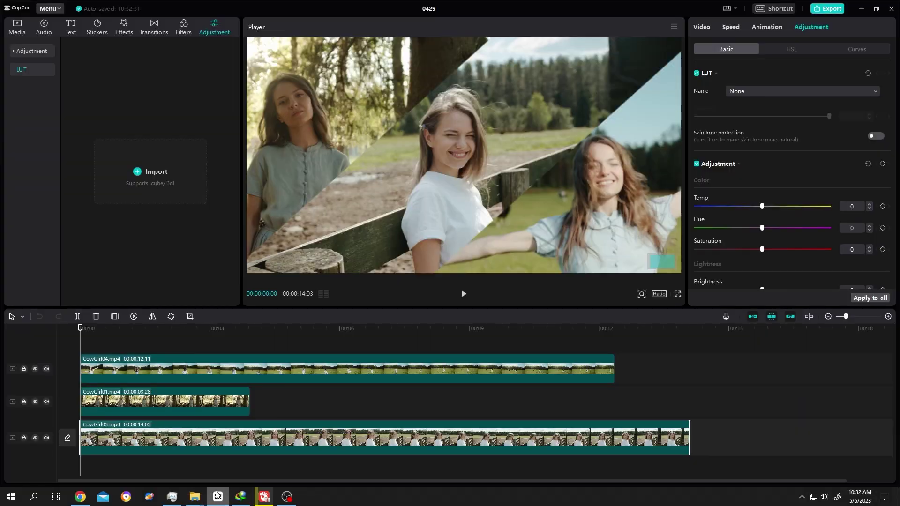
pyautogui.click(149, 170)
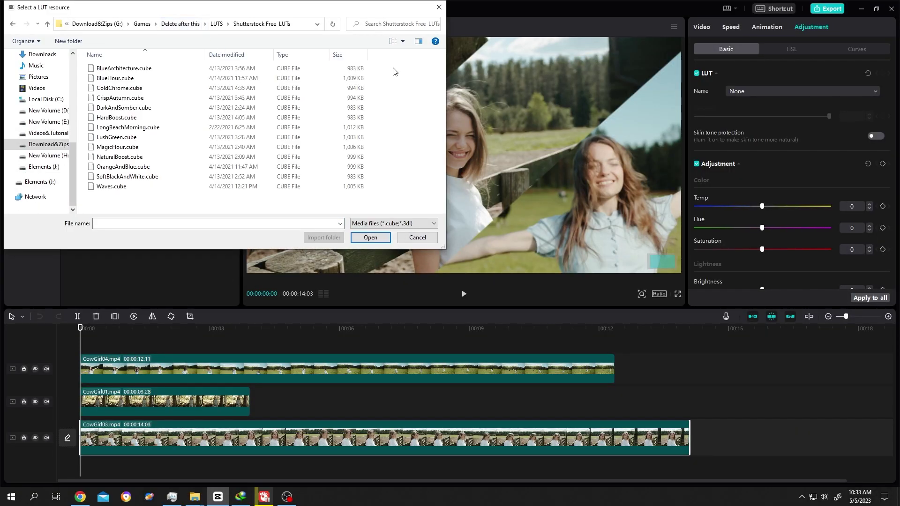
pyautogui.moveTo(401, 66)
pyautogui.mouseDown()
pyautogui.moveTo(137, 159)
pyautogui.moveTo(111, 191)
pyautogui.mouseUp()
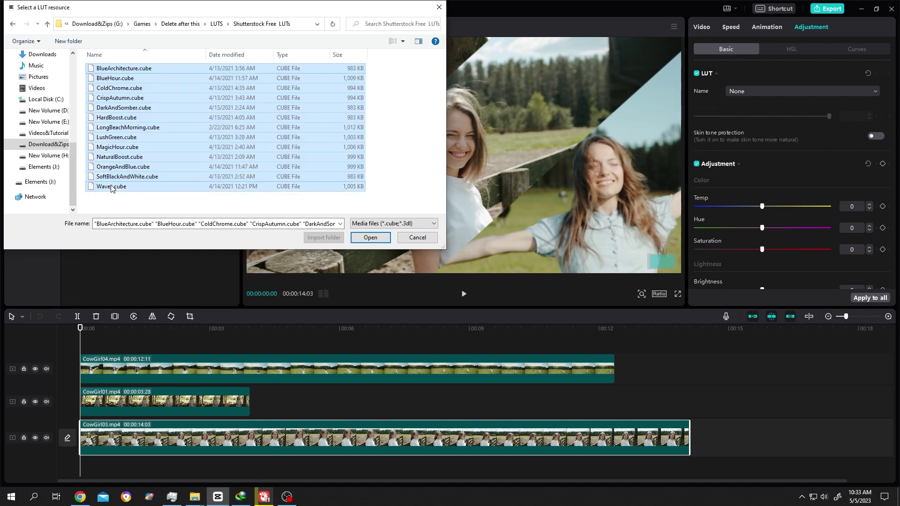
pyautogui.click(371, 238)
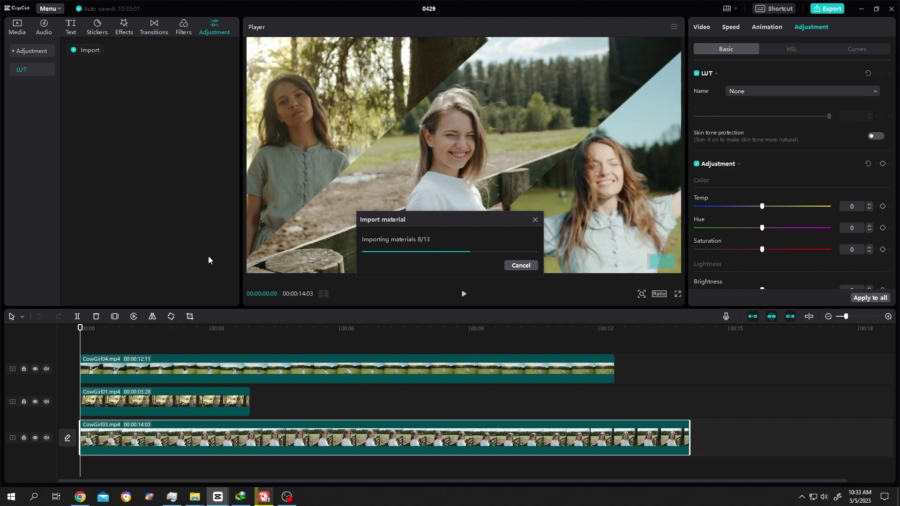
pyautogui.scroll(-3, 210, 220)
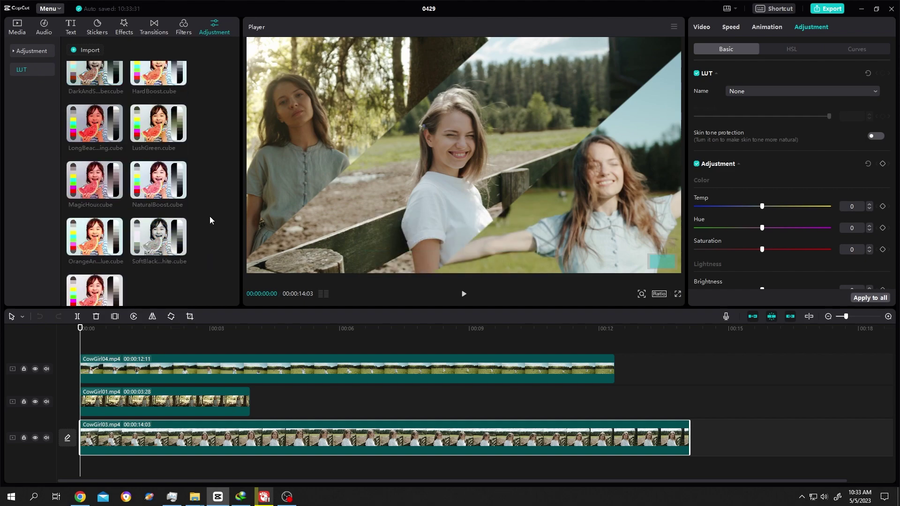
pyautogui.scroll(2, 210, 221)
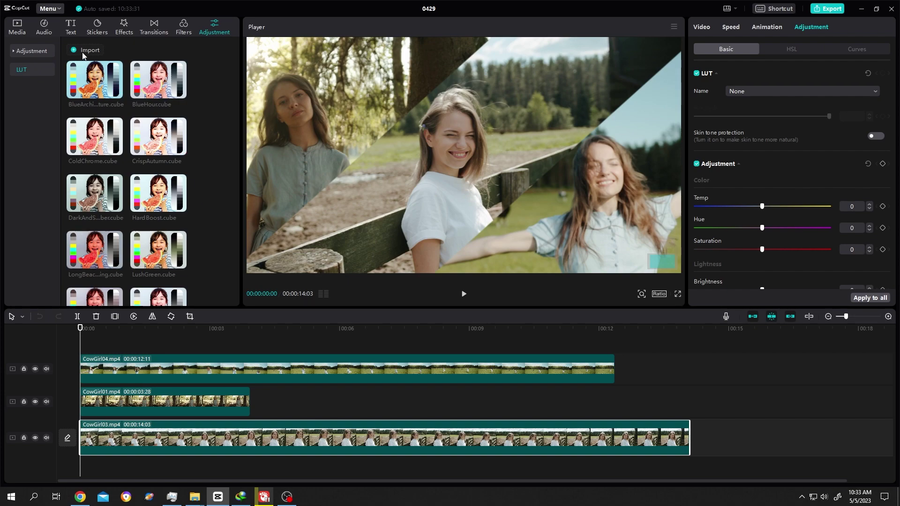
pyautogui.scroll(-2, 177, 190)
# Step: Preview an imported LUT and drag NaturalBoost.cube onto a new top track as an adjustment clip
pyautogui.click(181, 192)
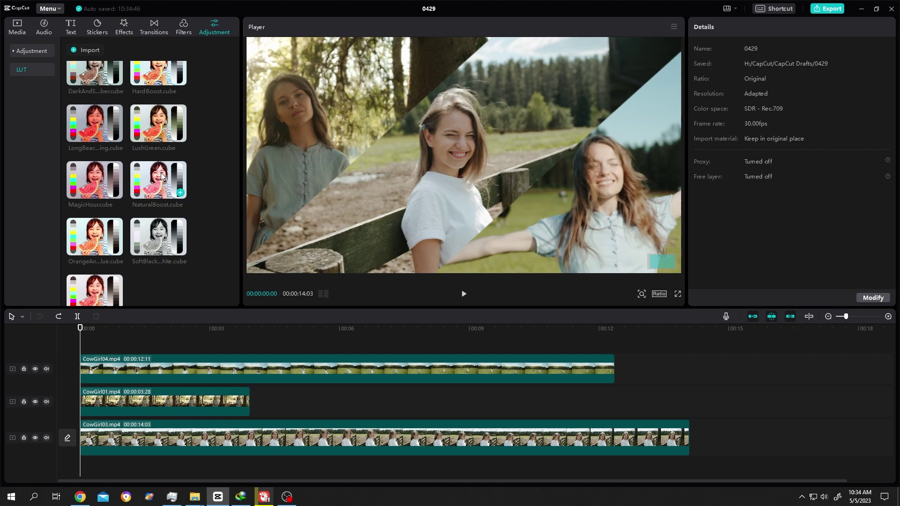
pyautogui.moveTo(163, 177)
pyautogui.mouseDown()
pyautogui.moveTo(179, 359)
pyautogui.moveTo(124, 360)
pyautogui.mouseUp()
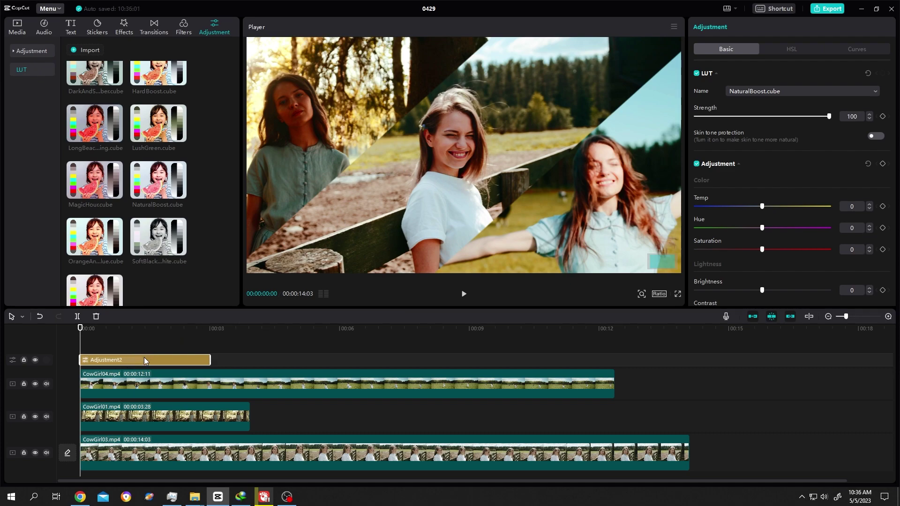
# Step: Delete the adjustment clip, apply NaturalBoost.cube to CowGirl03, paste a CowGirl01 copy, and play
pyautogui.press('Delete')
pyautogui.click(200, 438)
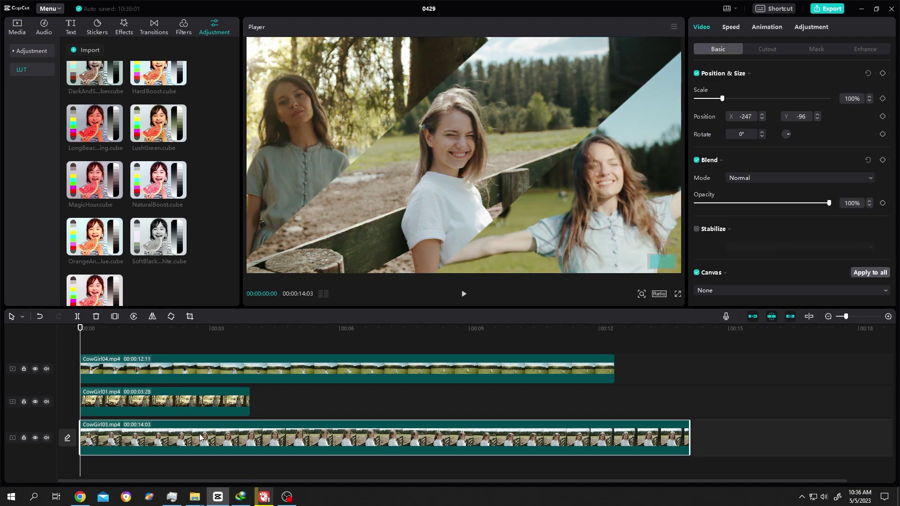
pyautogui.click(809, 26)
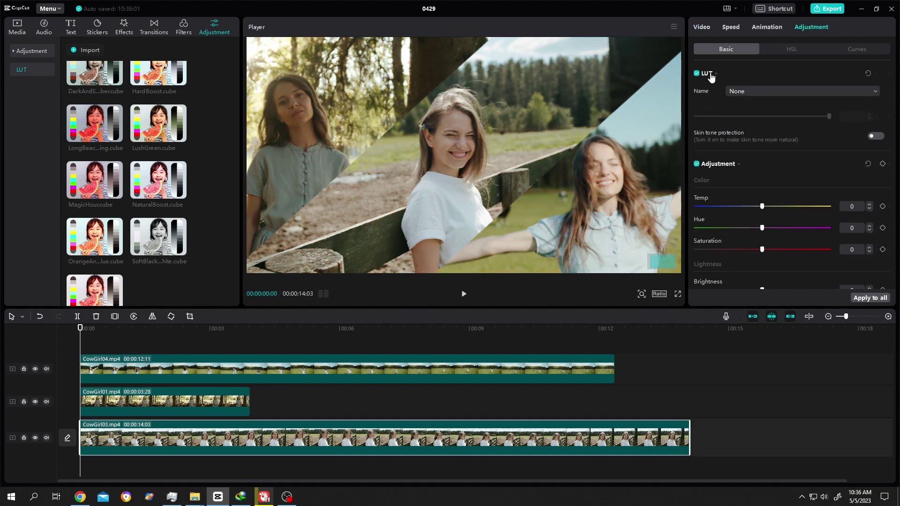
pyautogui.click(867, 89)
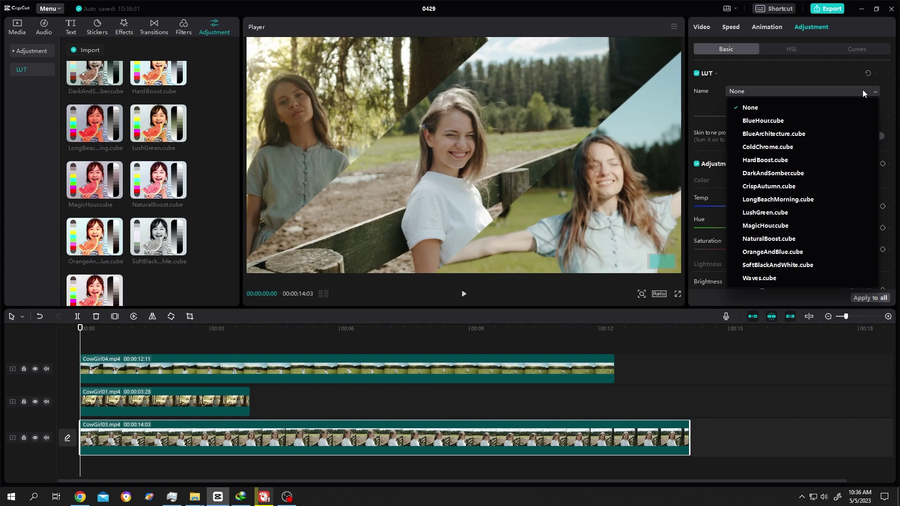
pyautogui.click(796, 238)
pyautogui.hotkey('ctrl', 'v')
pyautogui.press('space')
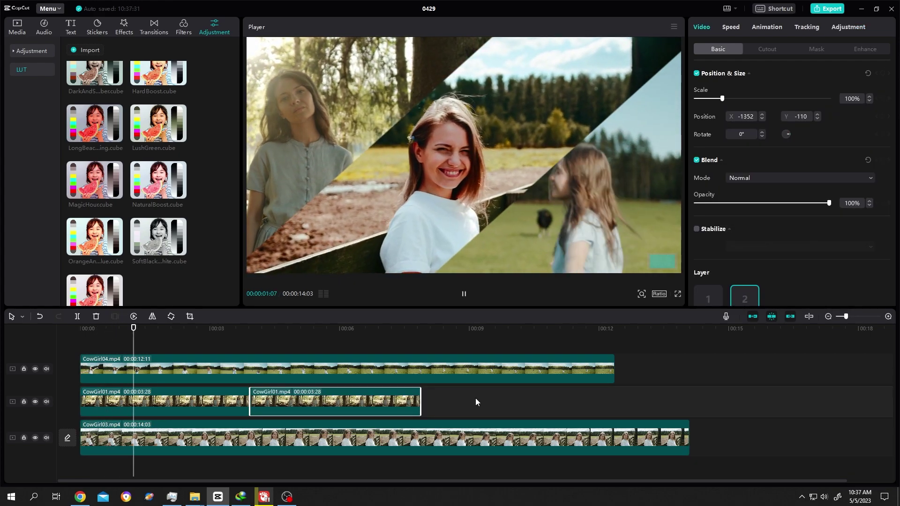